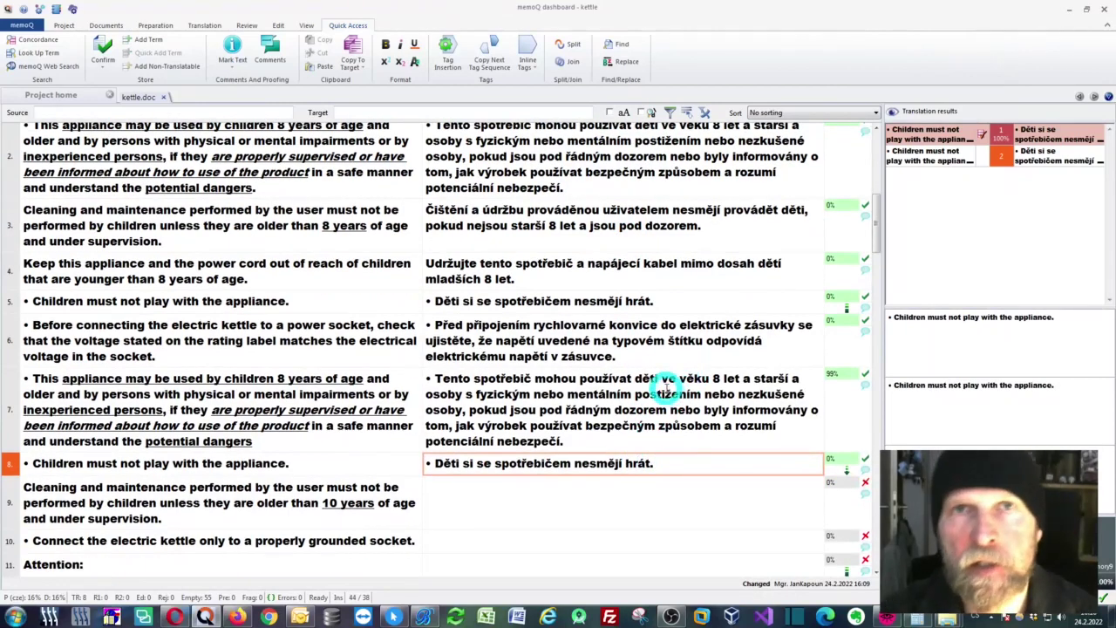
- Review the machine translation options and the installed plugins, including GoogleMT, in the program options
{"action": "scroll", "coordinate": [665, 386], "scroll_direction": "down", "scroll_amount": 4}
{"action": "scroll", "coordinate": [665, 386], "scroll_direction": "up", "scroll_amount": 1}
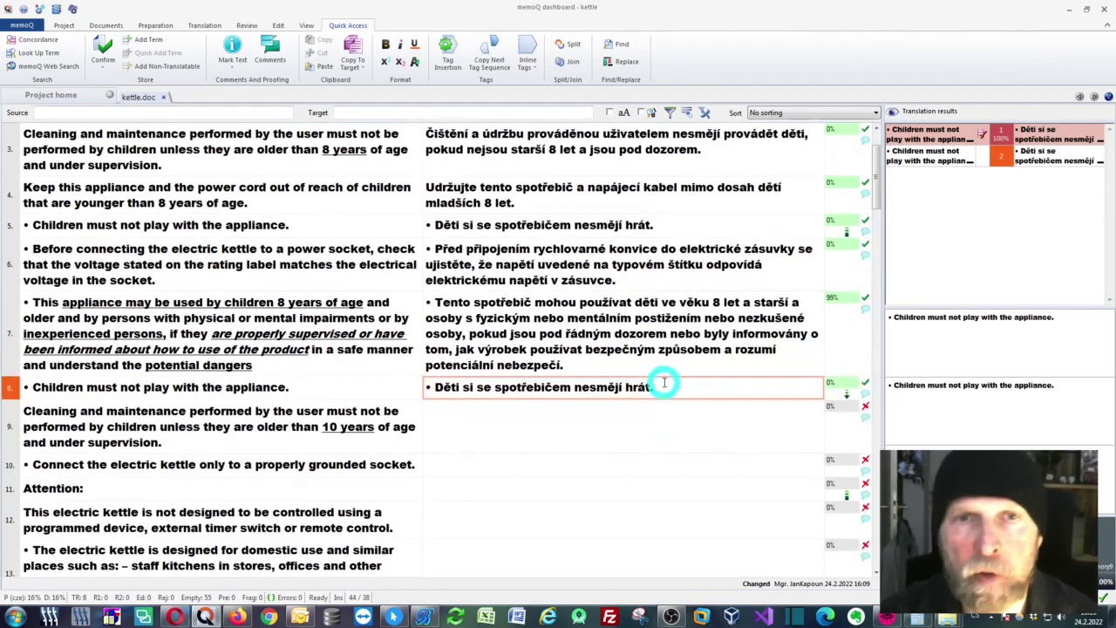
{"action": "left_click", "coordinate": [666, 386]}
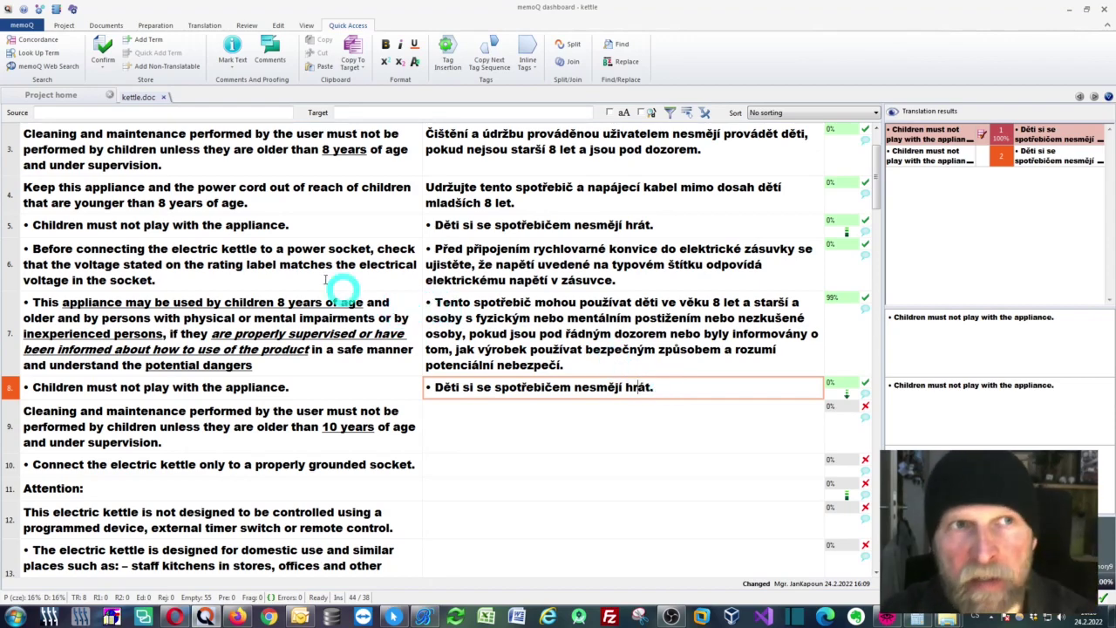
{"action": "left_click", "coordinate": [26, 29]}
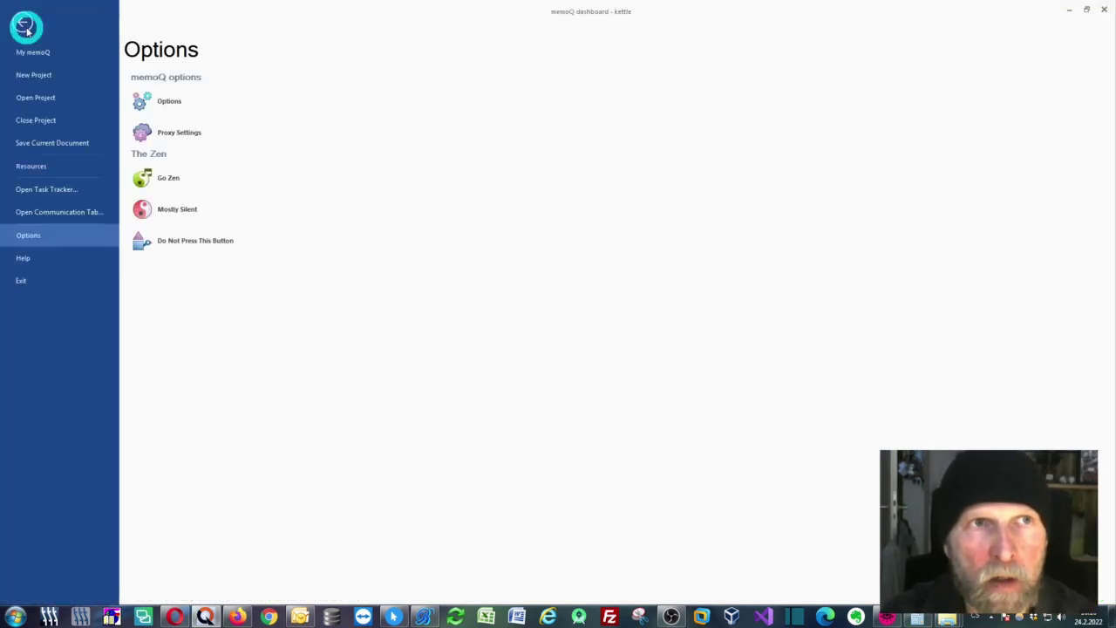
{"action": "left_click", "coordinate": [31, 235]}
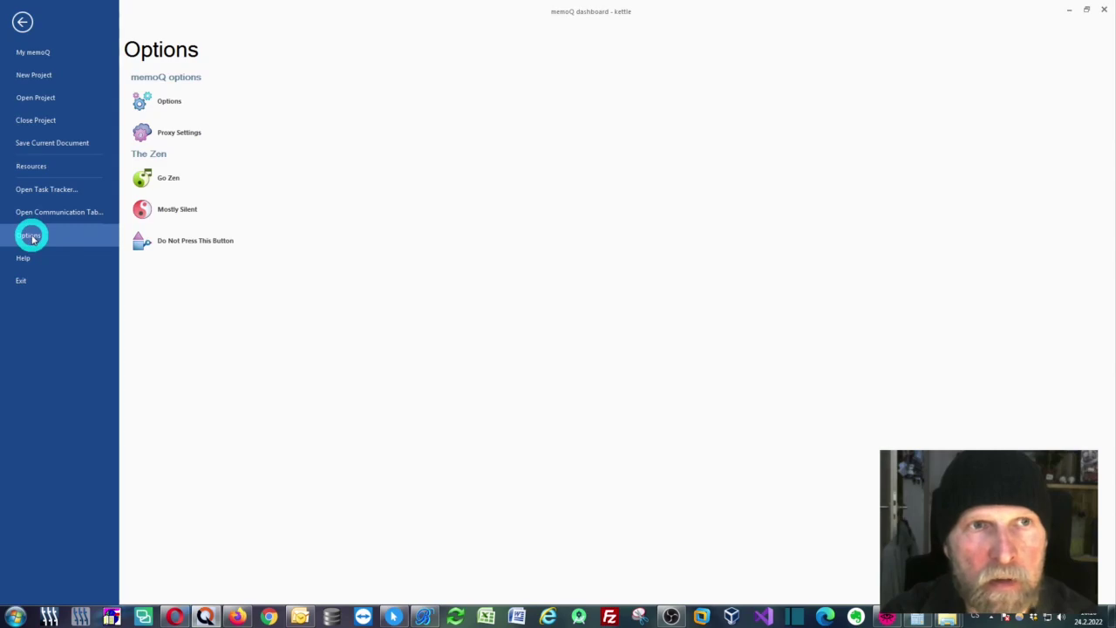
{"action": "left_click", "coordinate": [166, 103]}
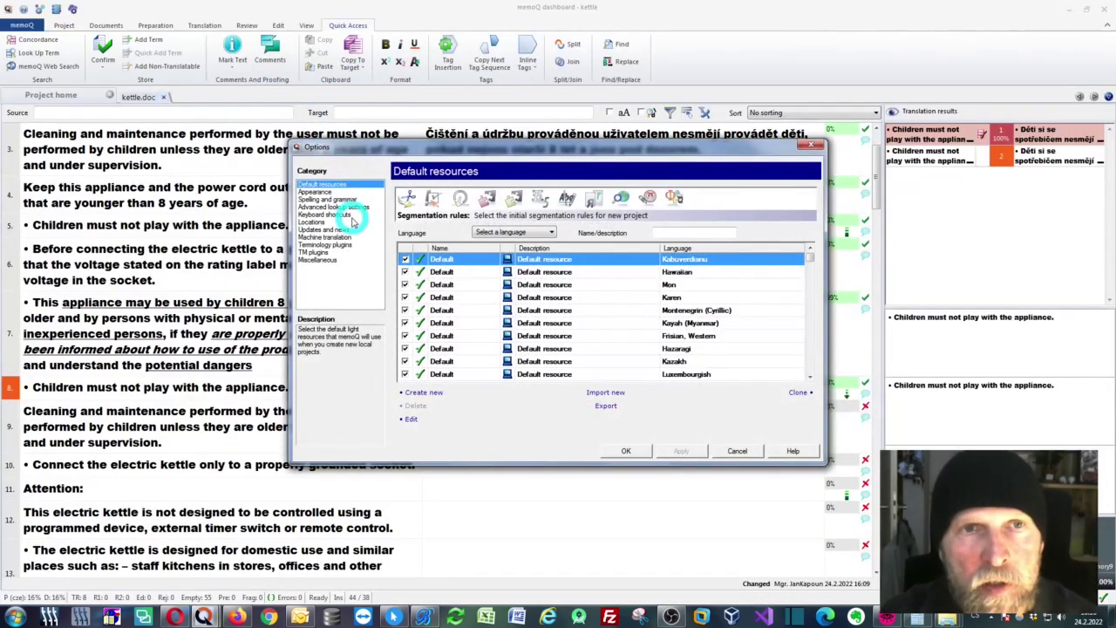
{"action": "left_click", "coordinate": [324, 237]}
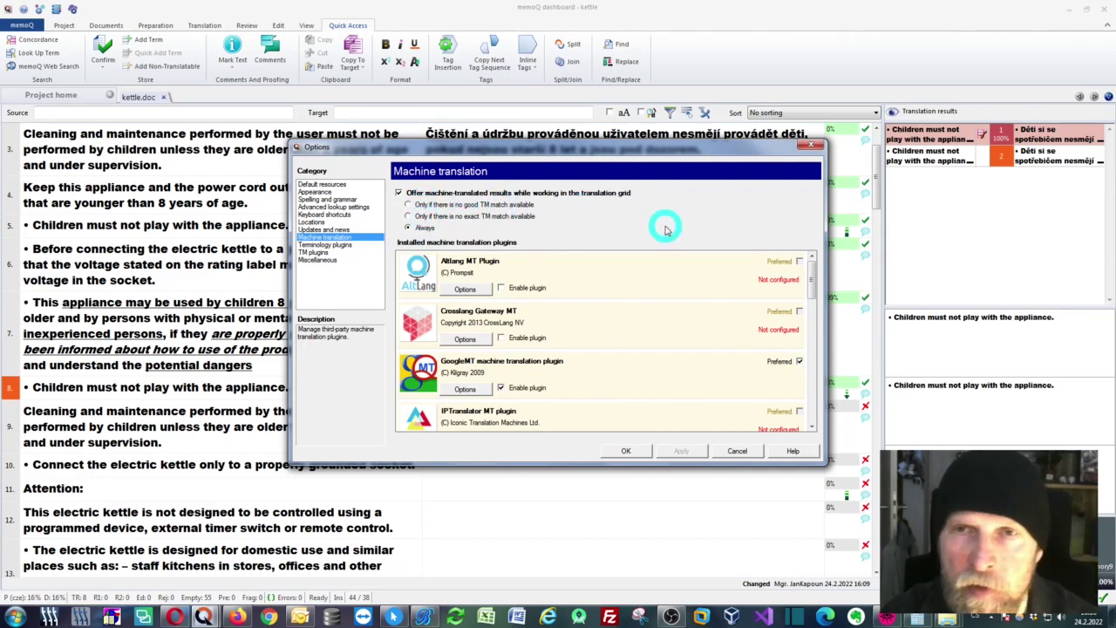
{"action": "scroll", "coordinate": [813, 272], "scroll_direction": "down", "scroll_amount": 4}
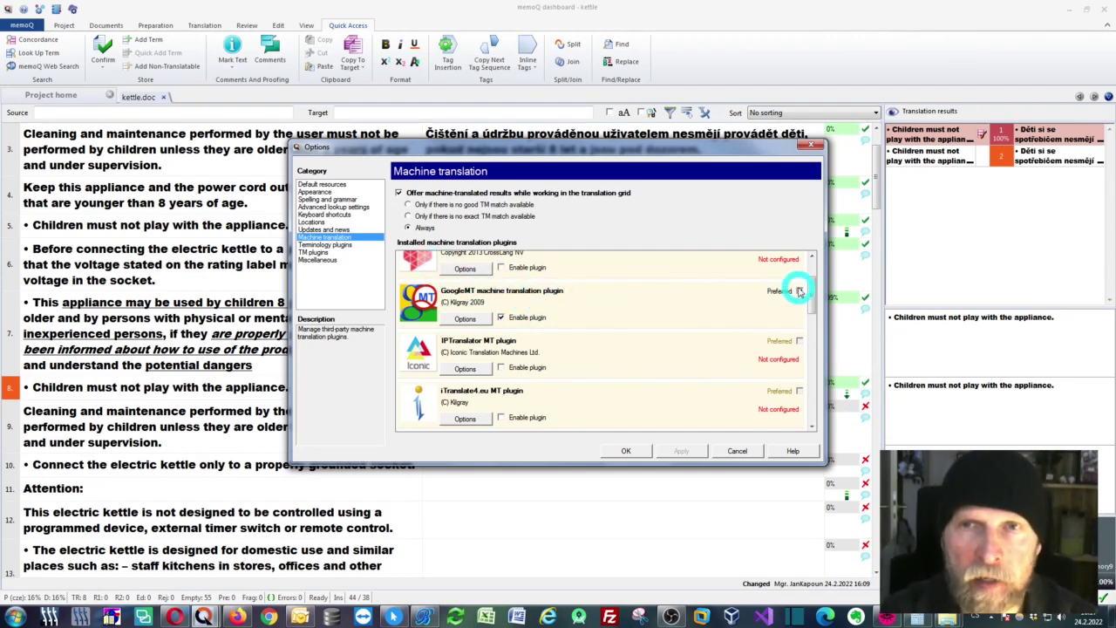
{"action": "mouse_move", "coordinate": [812, 288]}
{"action": "left_mouse_down"}
{"action": "mouse_move", "coordinate": [818, 397]}
{"action": "mouse_move", "coordinate": [817, 286]}
{"action": "left_mouse_up"}
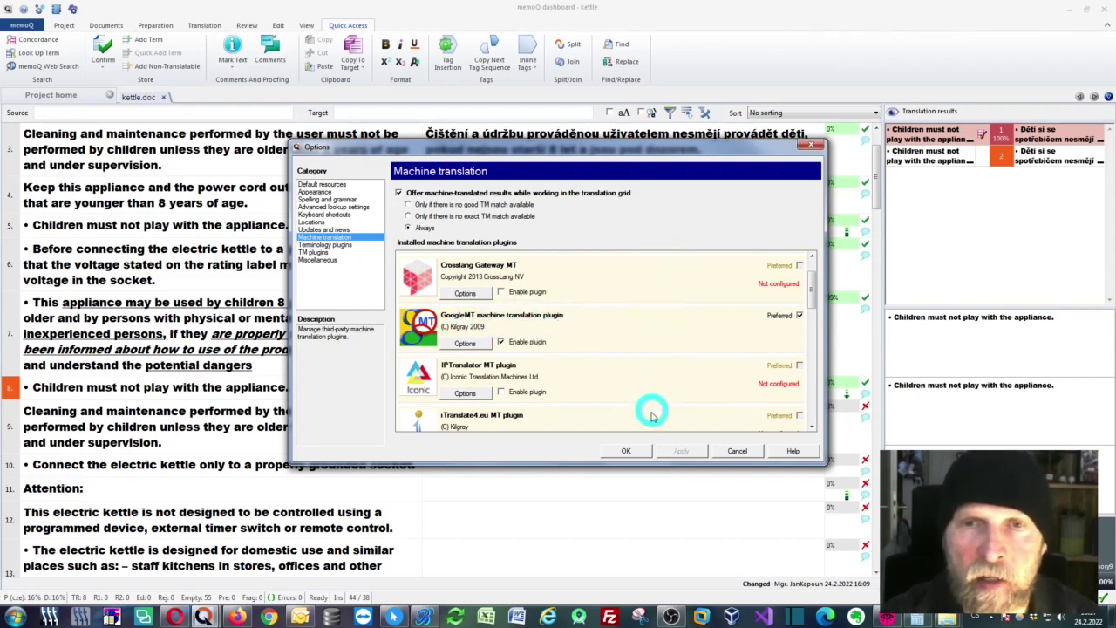
{"action": "left_click", "coordinate": [625, 451]}
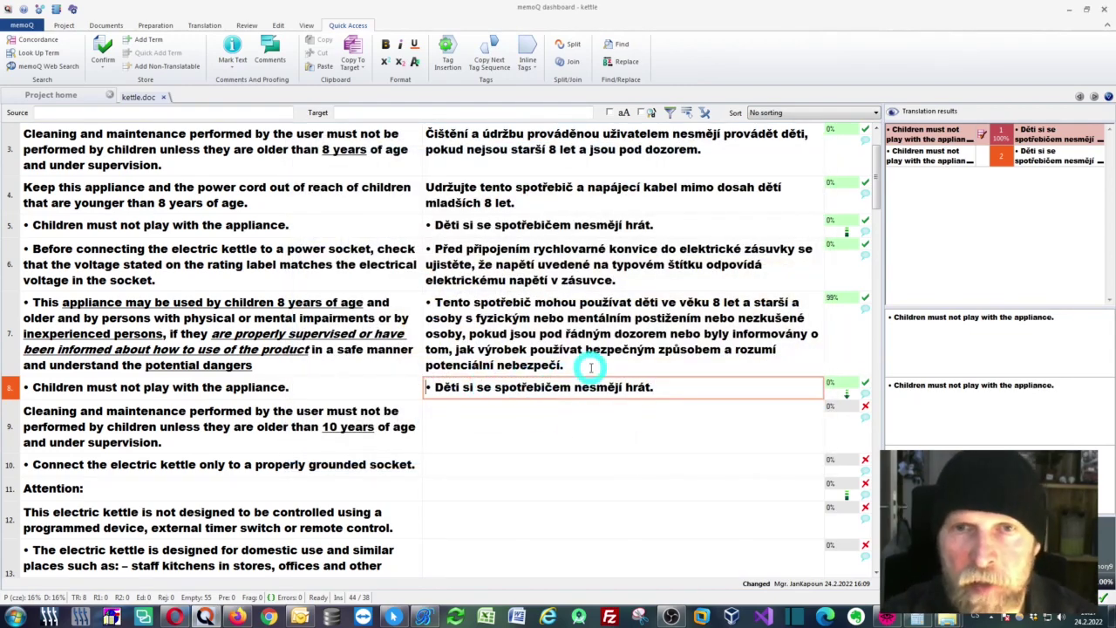
- Confirm the Czech translations of segments 8 and 9 and move on to segment 10
{"action": "key", "text": "ctrl+Return"}
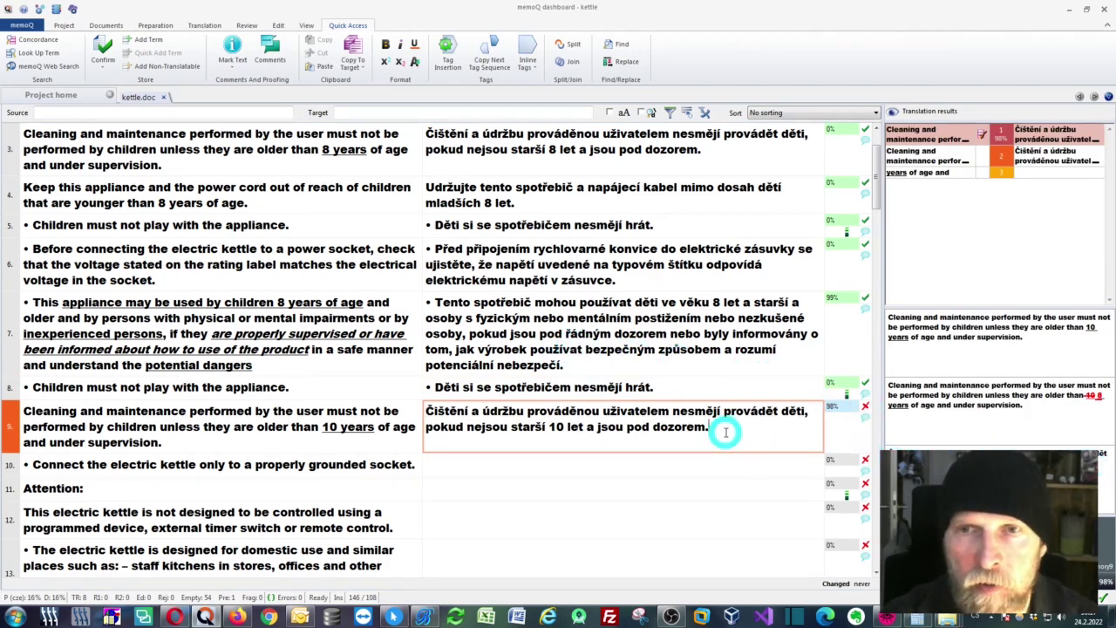
{"action": "key", "text": "ctrl+Return"}
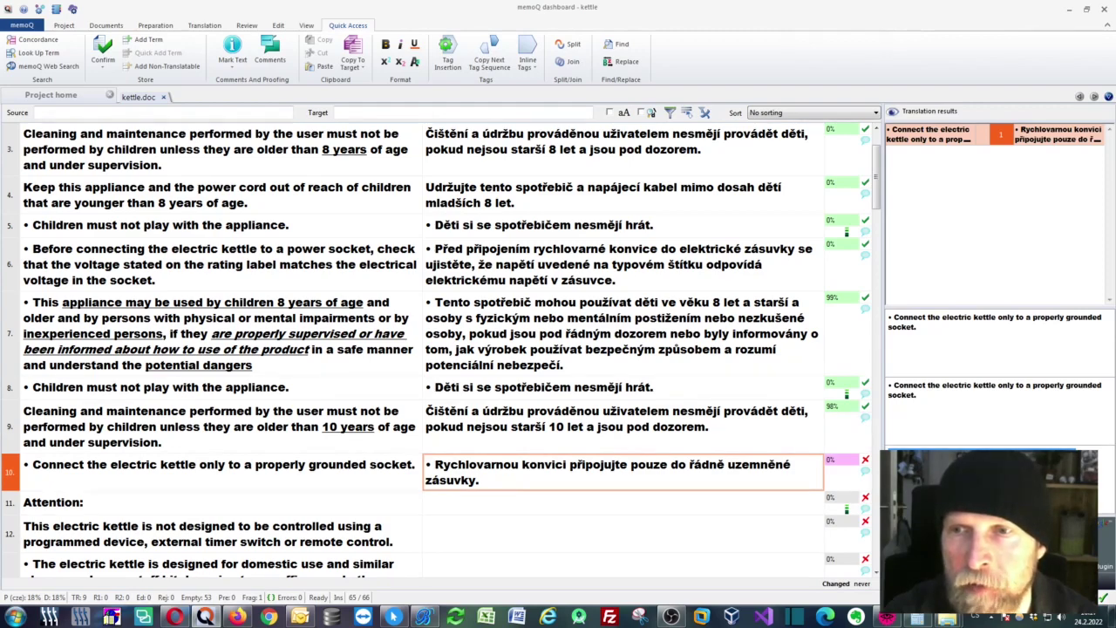
{"action": "left_click", "coordinate": [745, 483]}
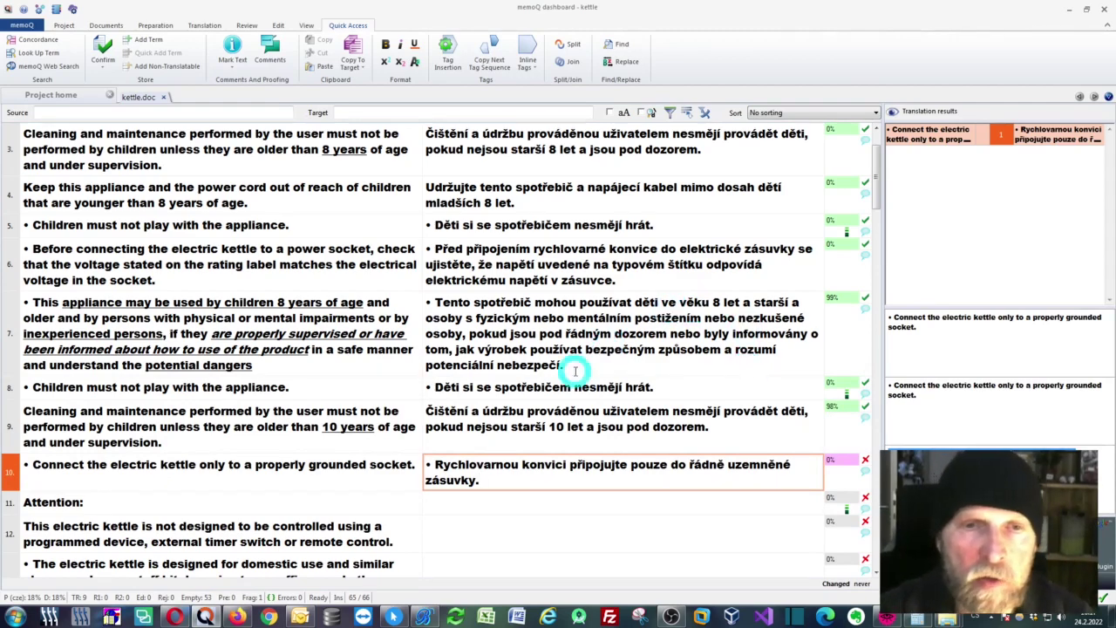
- Switch to Bohemicus and set the source language to English and the target language to Czech
{"action": "left_click", "coordinate": [426, 617]}
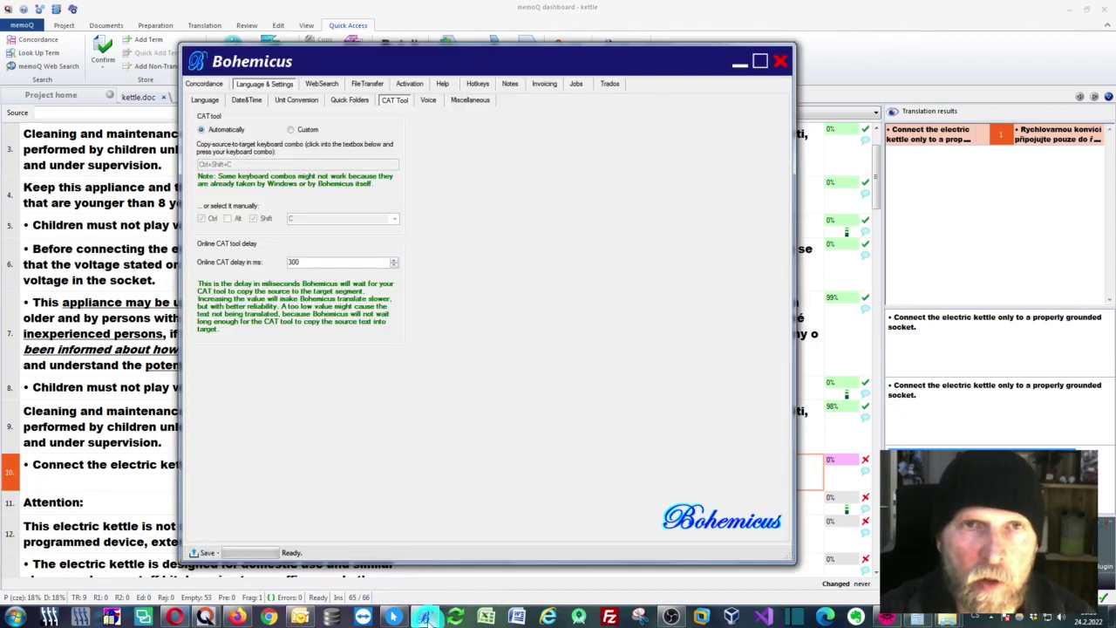
{"action": "left_click_drag", "start_coordinate": [383, 66], "coordinate": [626, 75]}
{"action": "left_click", "coordinate": [458, 117]}
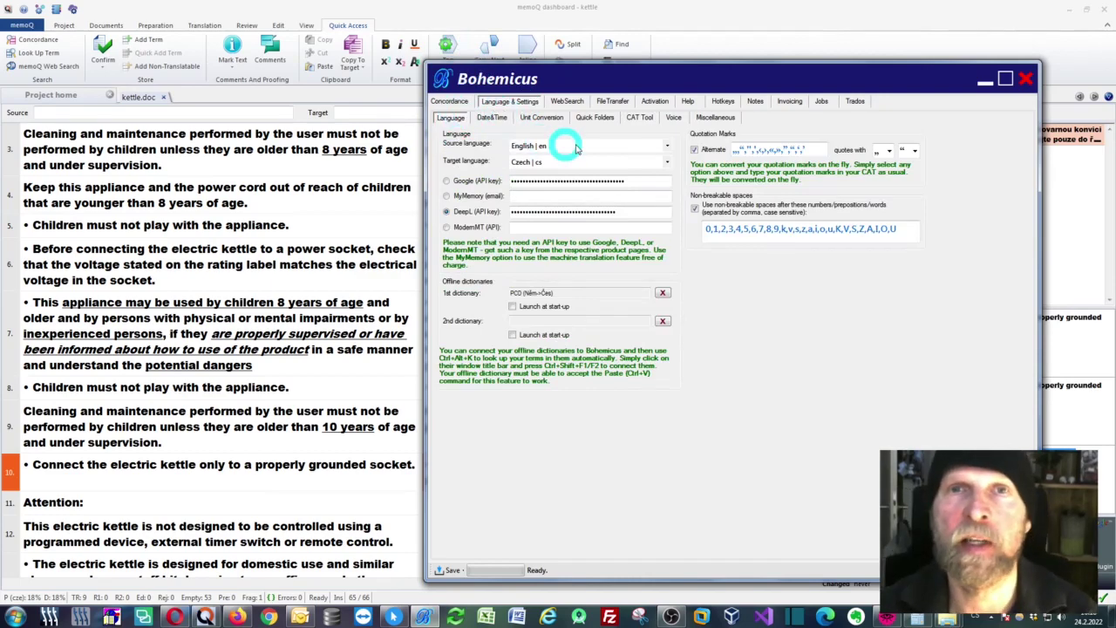
{"action": "left_click", "coordinate": [665, 149]}
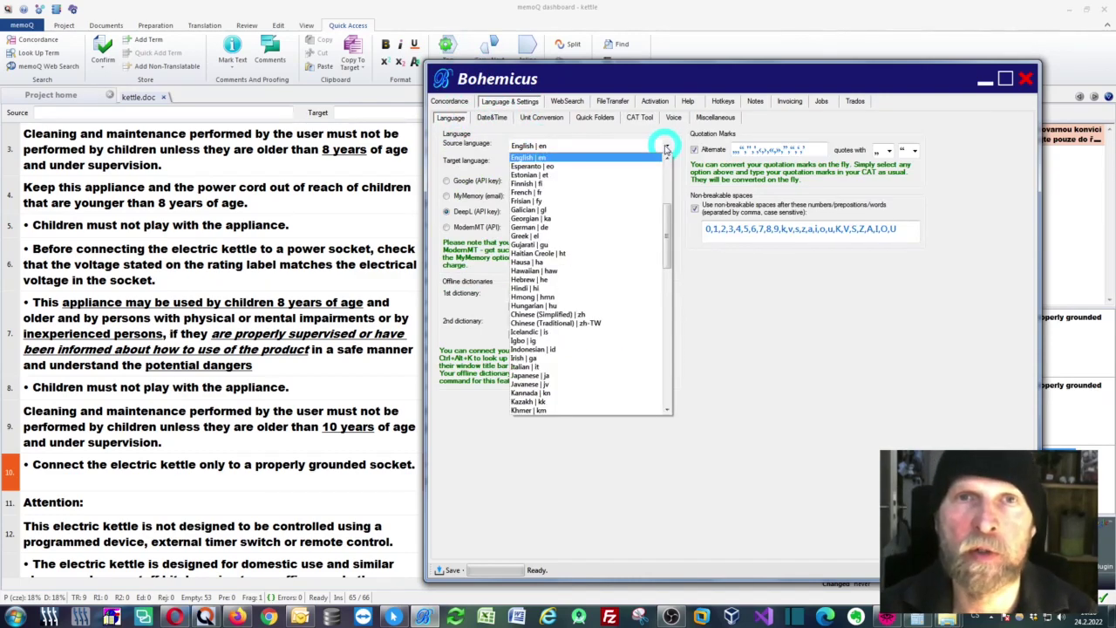
{"action": "left_click", "coordinate": [549, 157]}
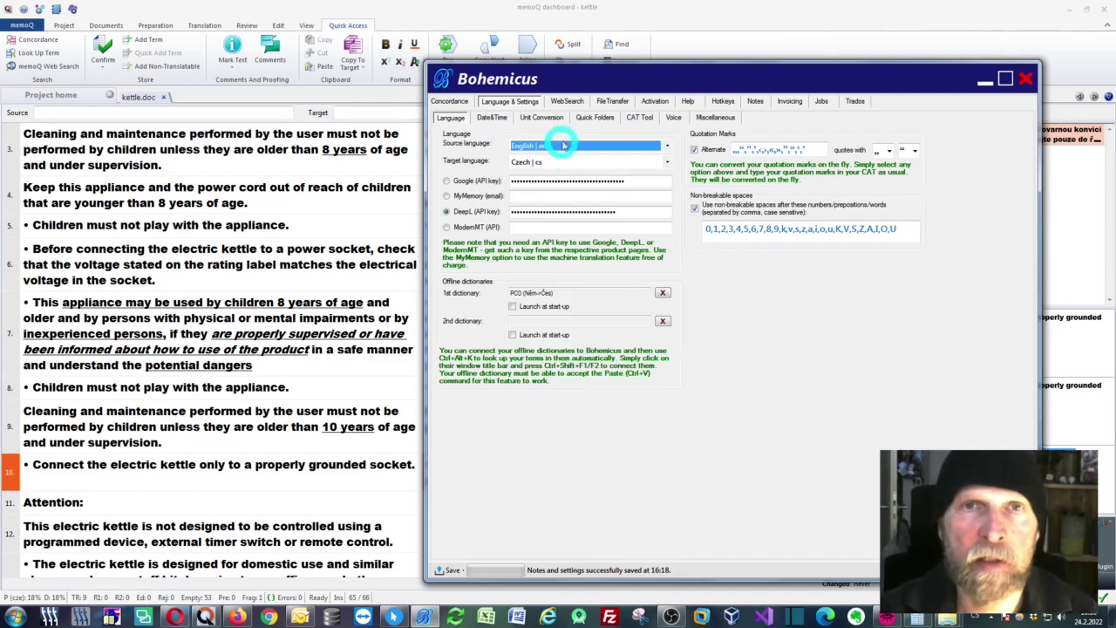
{"action": "left_click", "coordinate": [667, 162]}
{"action": "left_click", "coordinate": [562, 174]}
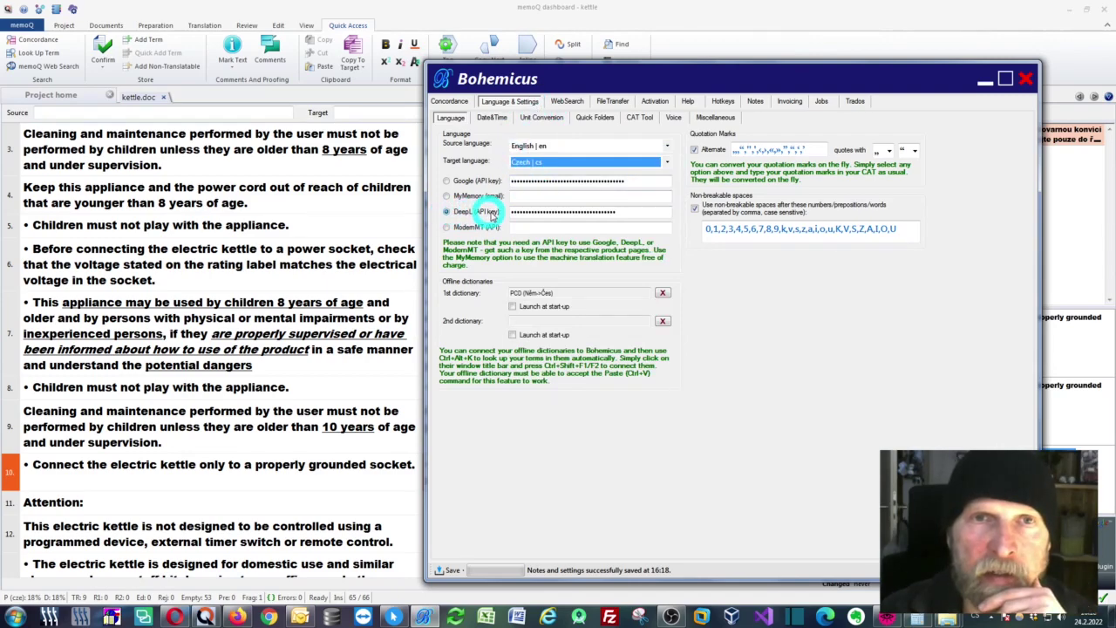
- Select DeepL as the machine translation provider, check the CAT tool settings and return to the memoQ document
{"action": "left_click", "coordinate": [463, 213]}
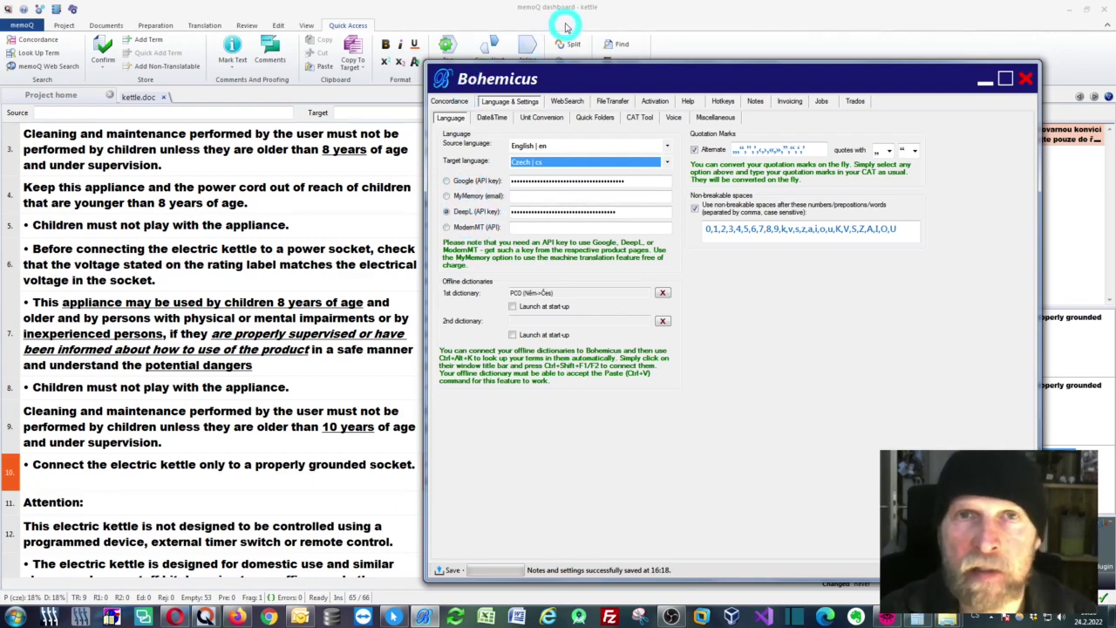
{"action": "left_click", "coordinate": [637, 118]}
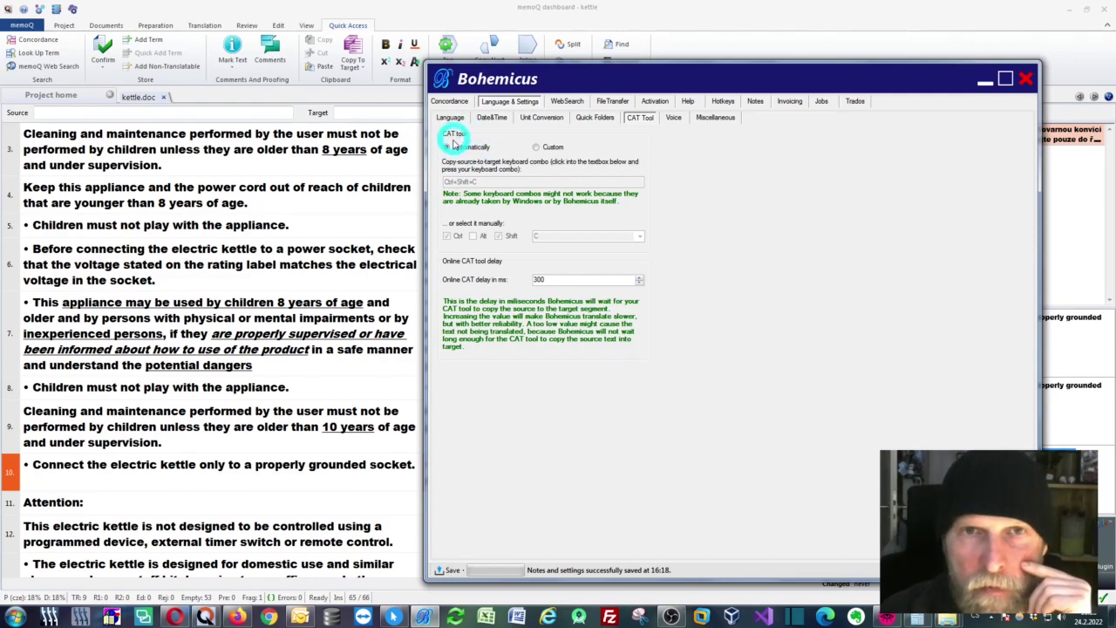
{"action": "left_click", "coordinate": [982, 83]}
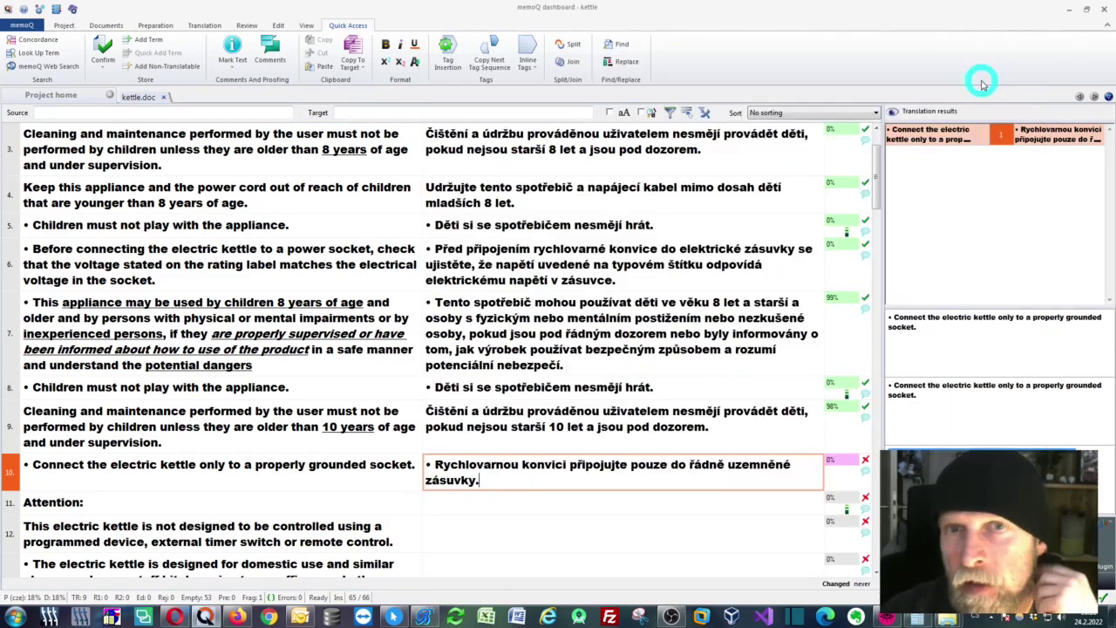
- Translate segment 11, "Attention:", as "Pozor:" using the Bohemicus machine translation and confirm it
{"action": "left_click", "coordinate": [499, 503]}
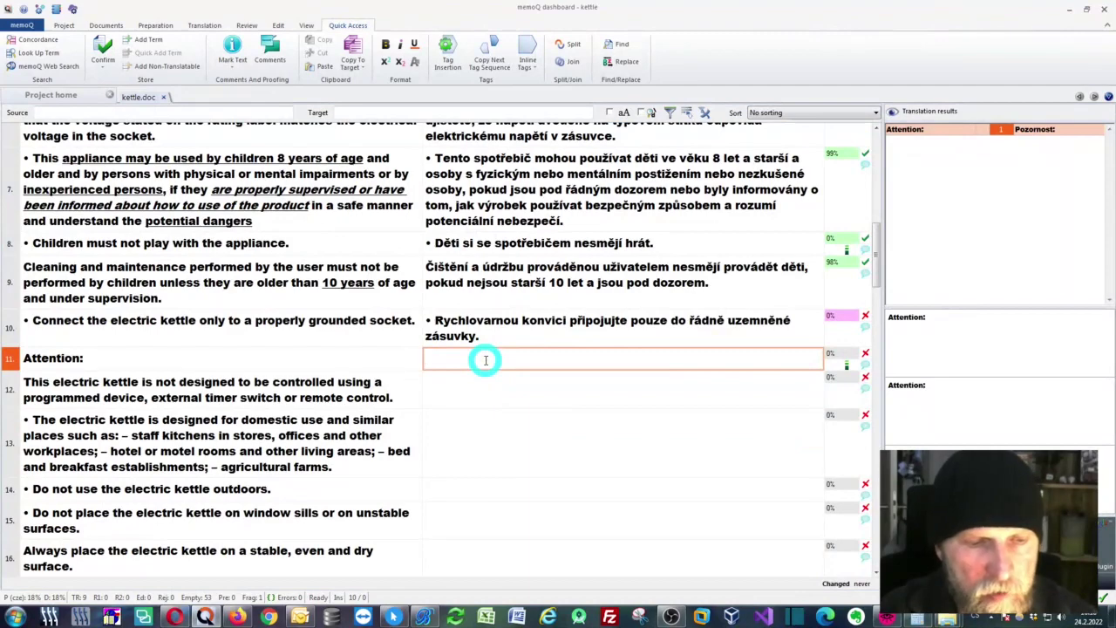
{"action": "key", "text": "ctrl+a"}
{"action": "key", "text": "ctrl+c"}
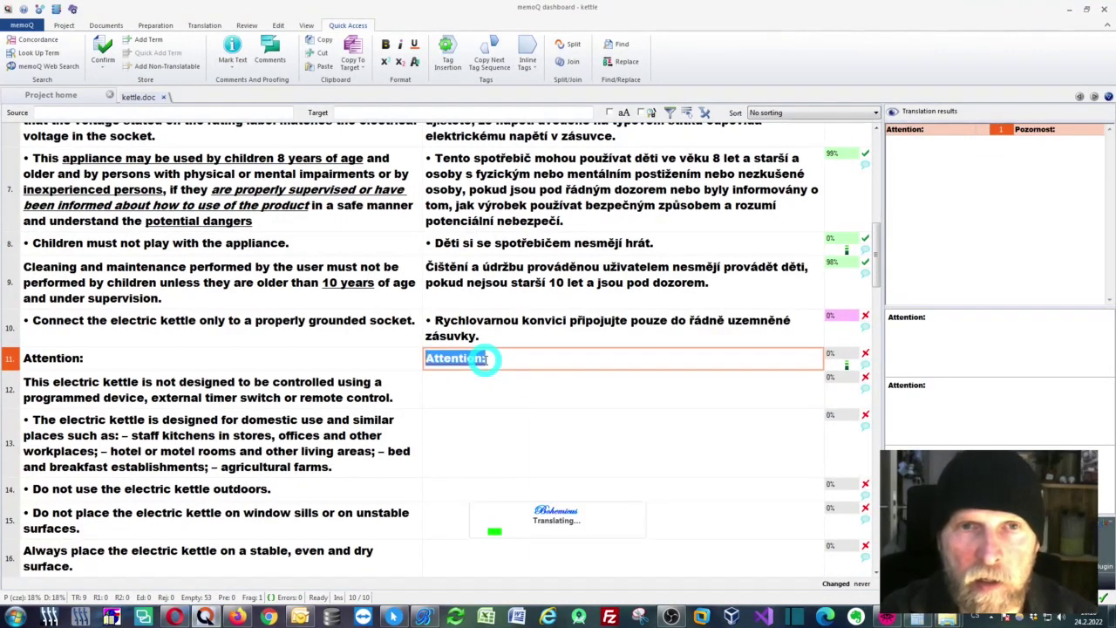
{"action": "key", "text": "ctrl+Return"}
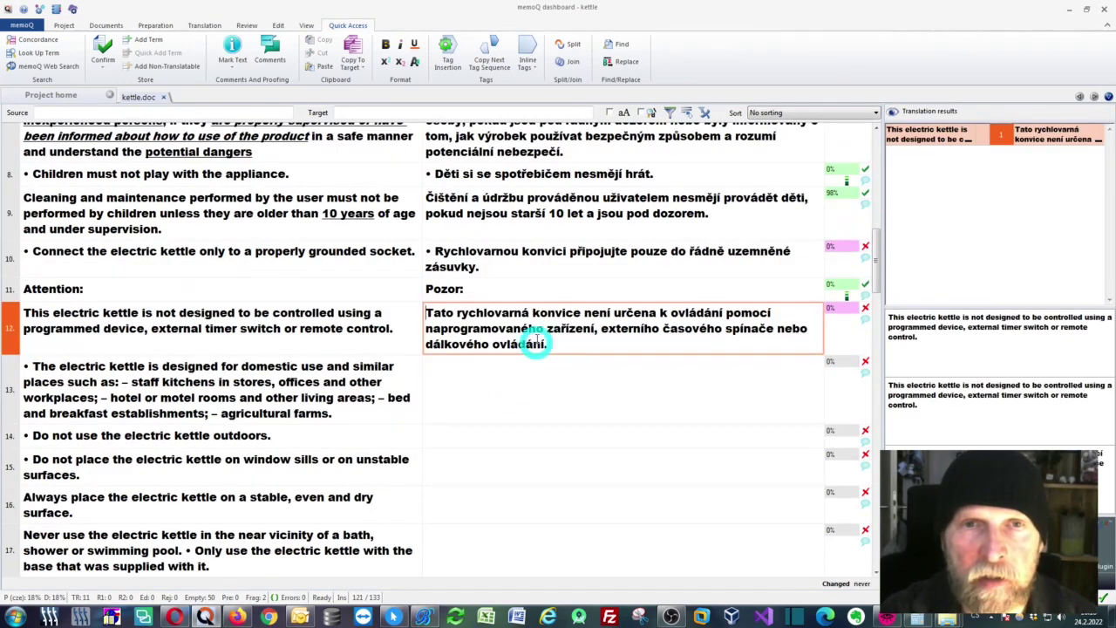
- Clear the pre-filled target of segment 12 and retranslate its source sentence with the Bohemicus machine translation
{"action": "left_click_drag", "start_coordinate": [558, 343], "coordinate": [424, 313]}
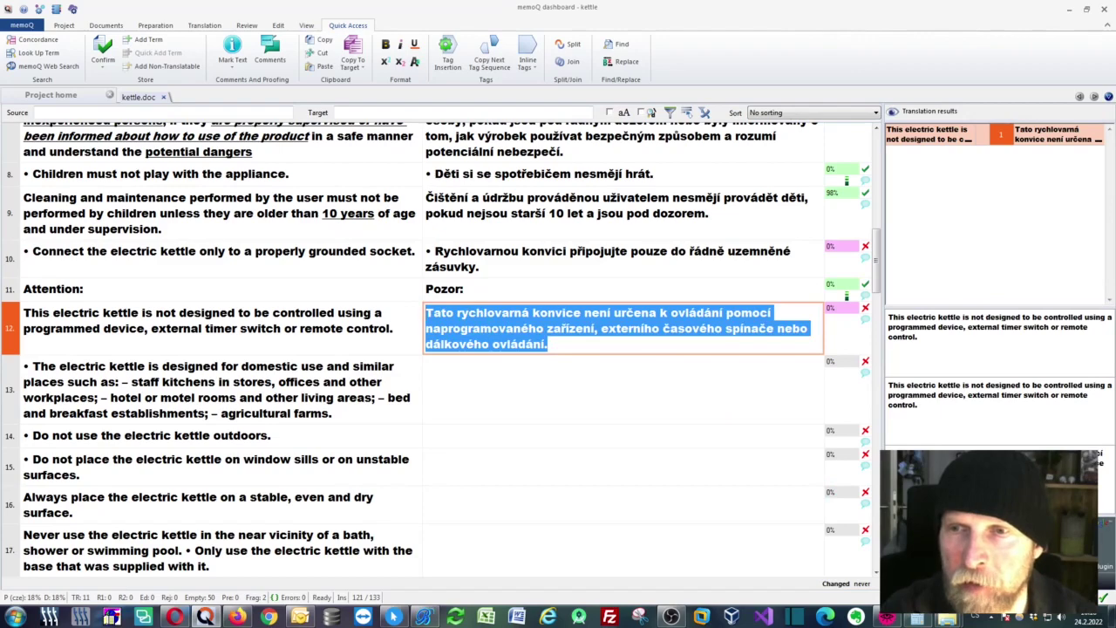
{"action": "right_click", "coordinate": [601, 332]}
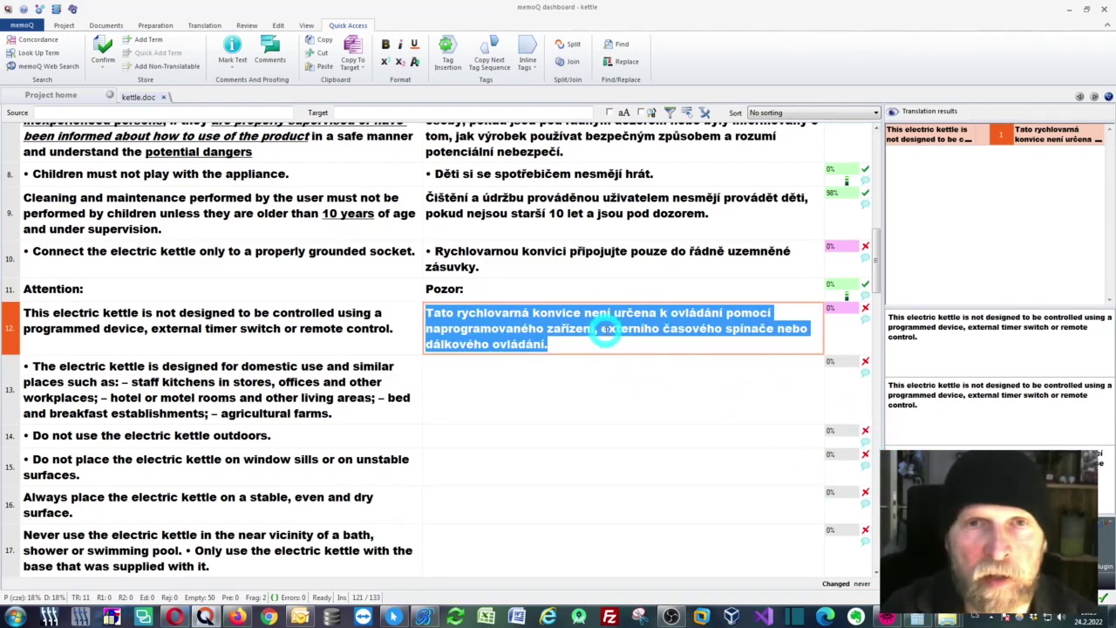
{"action": "left_click", "coordinate": [601, 327]}
{"action": "key", "text": "ctrl+a"}
{"action": "key", "text": "Delete"}
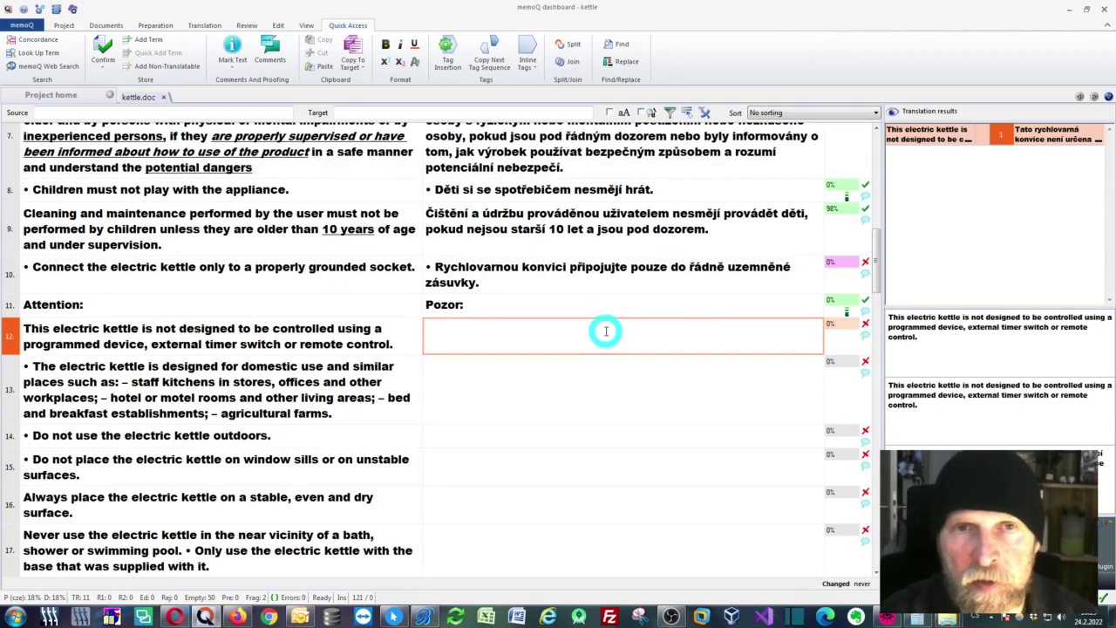
{"action": "key", "text": "ctrl+Insert"}
{"action": "key", "text": "ctrl+a"}
{"action": "key", "text": "ctrl+j"}
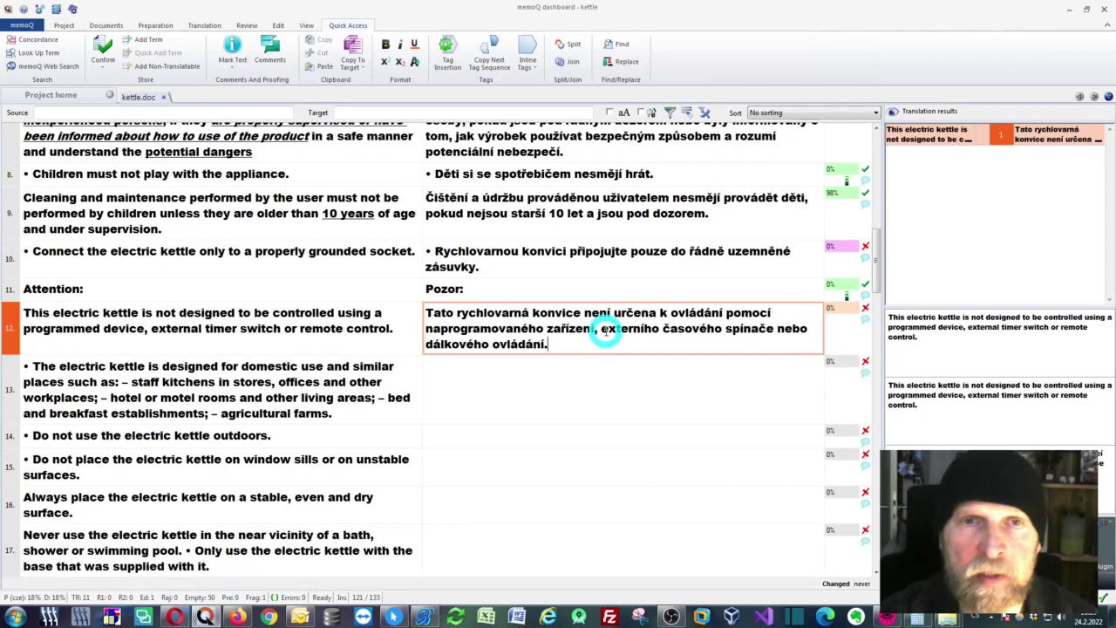
- Fill segment 13, about domestic use and similar places, with the Bohemicus machine translation and select the result for review
{"action": "left_click", "coordinate": [550, 379]}
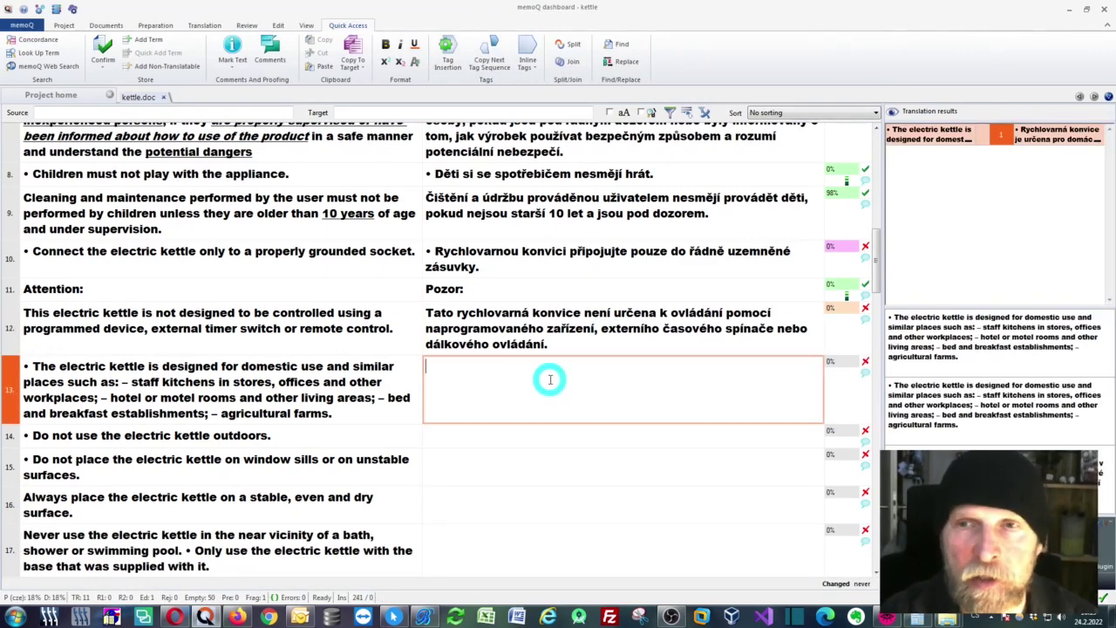
{"action": "key", "text": "ctrl+Insert"}
{"action": "key", "text": "ctrl+a"}
{"action": "key", "text": "ctrl+j"}
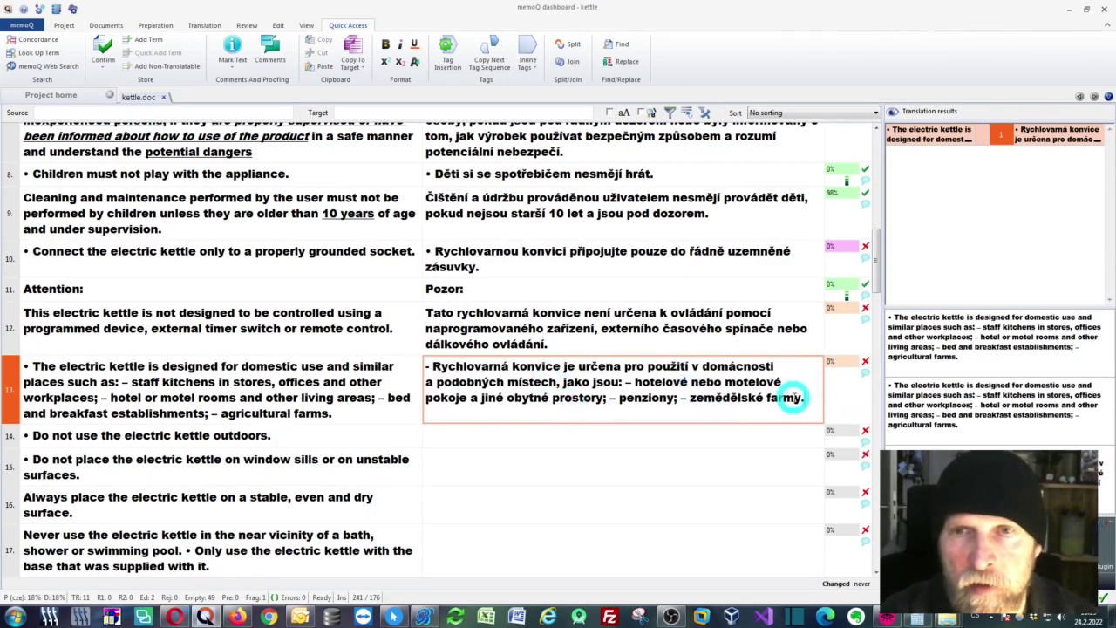
{"action": "left_click_drag", "start_coordinate": [792, 397], "coordinate": [410, 368]}
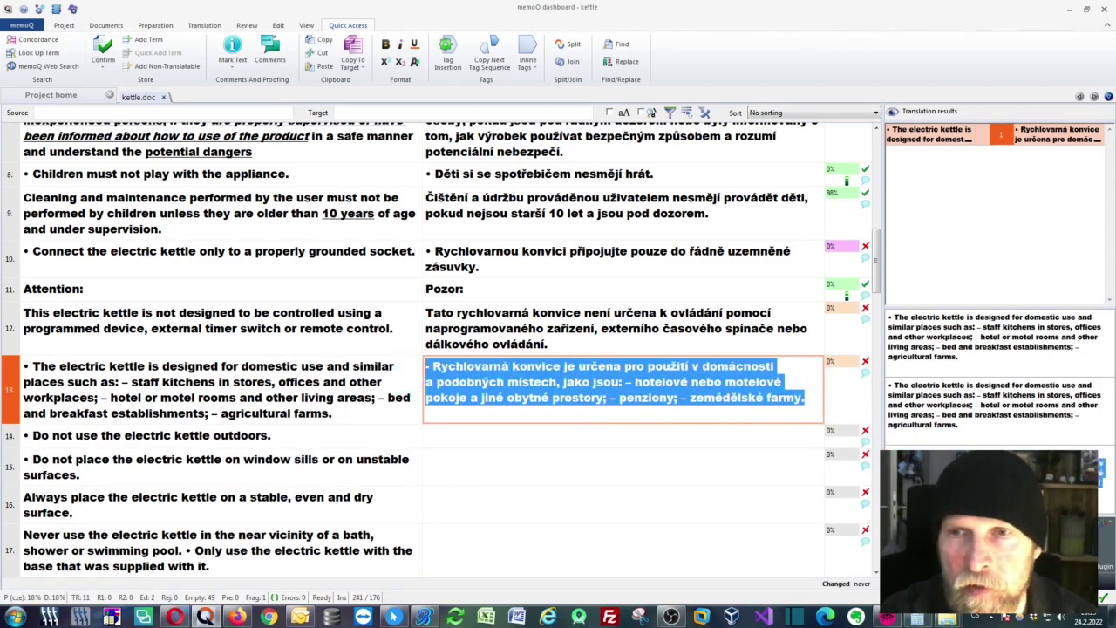
- Machine-translate segment 14, "Do not use the electric kettle outdoors.", into Czech with Bohemicus
{"action": "left_click", "coordinate": [594, 430]}
{"action": "scroll", "coordinate": [530, 437], "scroll_direction": "down", "scroll_amount": 3}
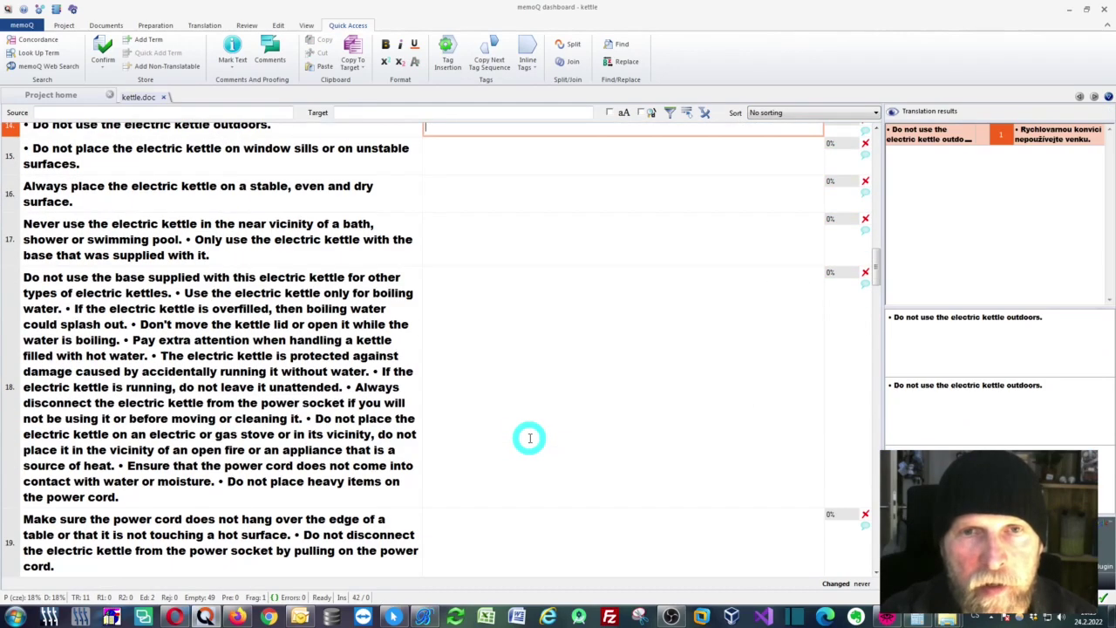
{"action": "scroll", "coordinate": [573, 409], "scroll_direction": "up", "scroll_amount": 3}
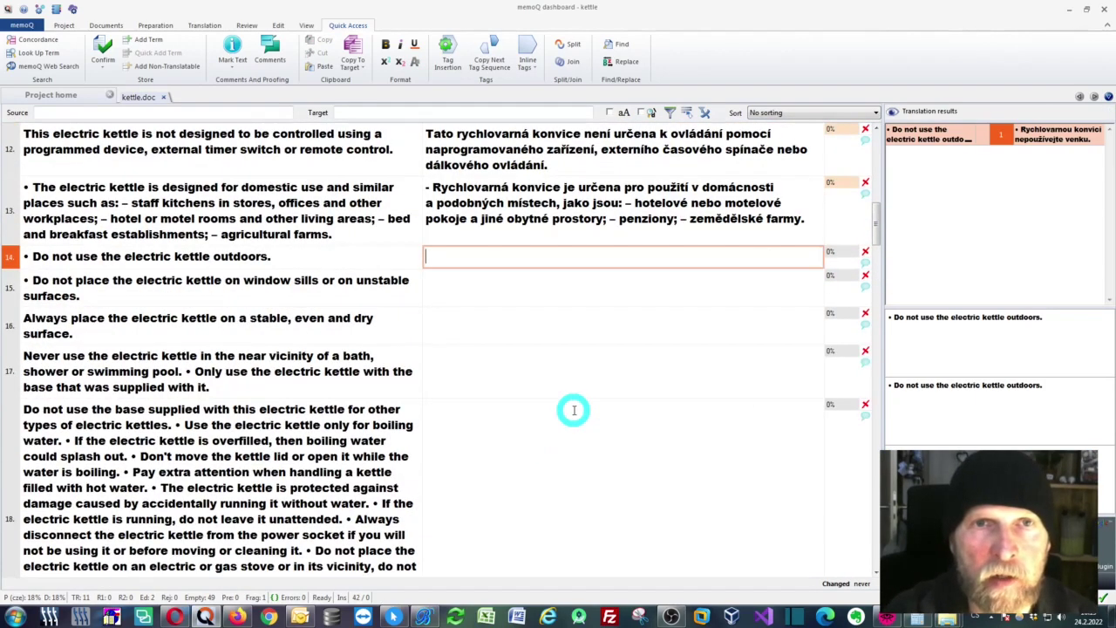
{"action": "key", "text": "ctrl+shift+s"}
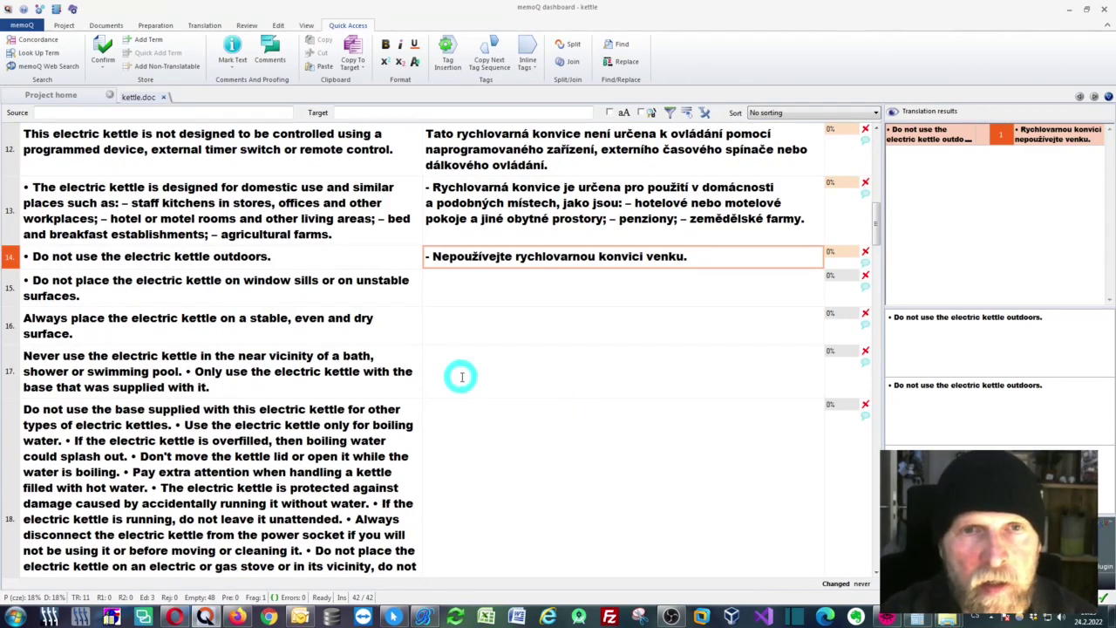
- Machine-translate the long safety paragraph in segment 18 into Czech with Bohemicus
{"action": "left_click", "coordinate": [486, 418]}
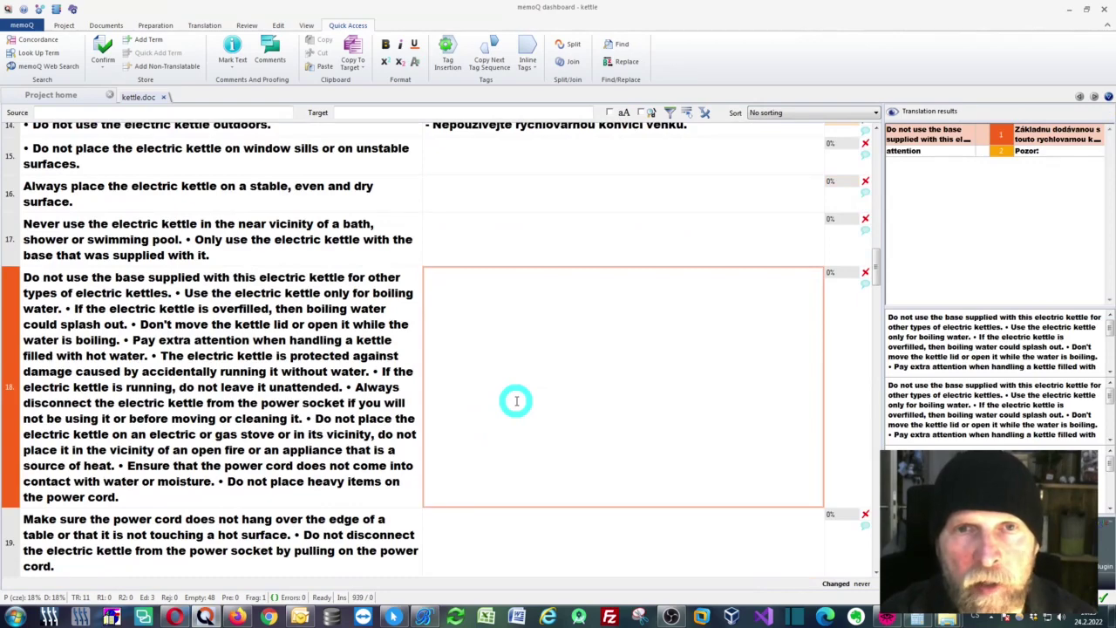
{"action": "key", "text": "ctrl+shift+s"}
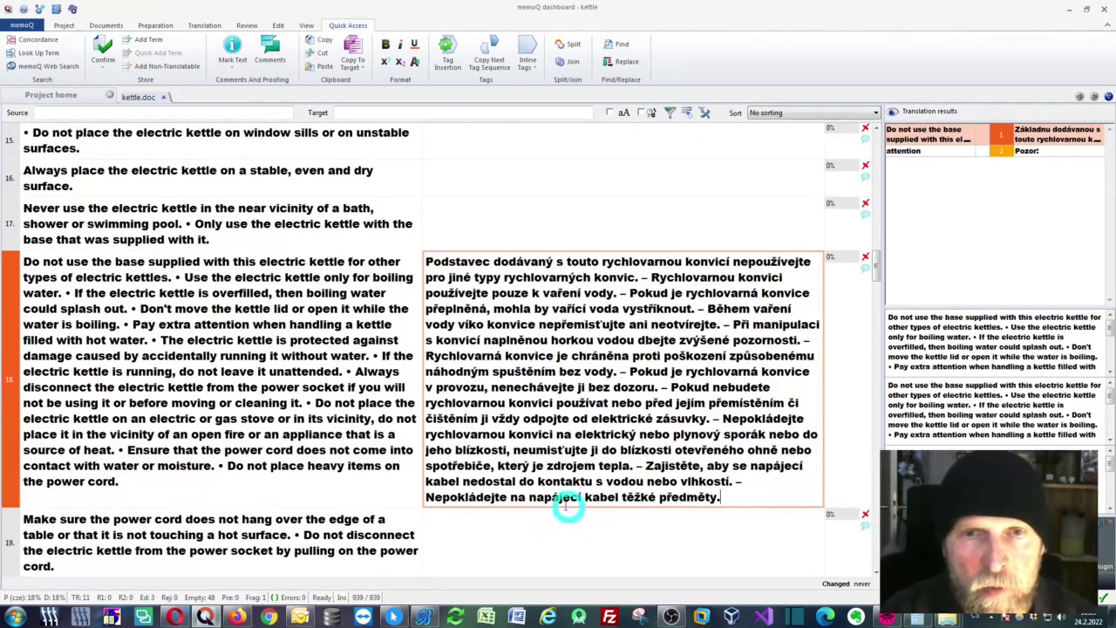
{"action": "left_click", "coordinate": [597, 325]}
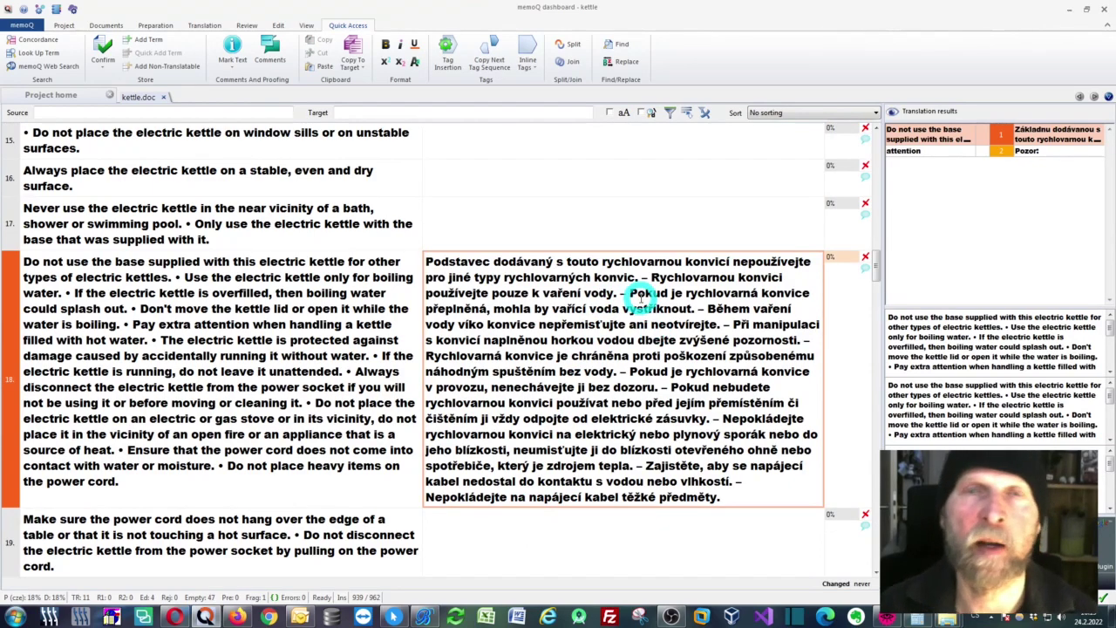